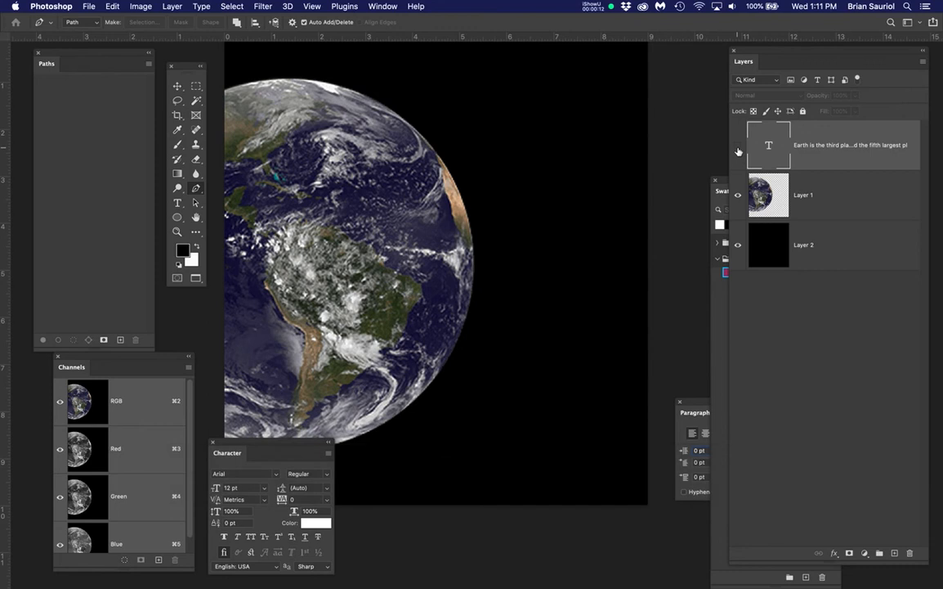
Step: Show the Earth paragraph text layer, copy all of its text, and hide the layer again
click(737, 146)
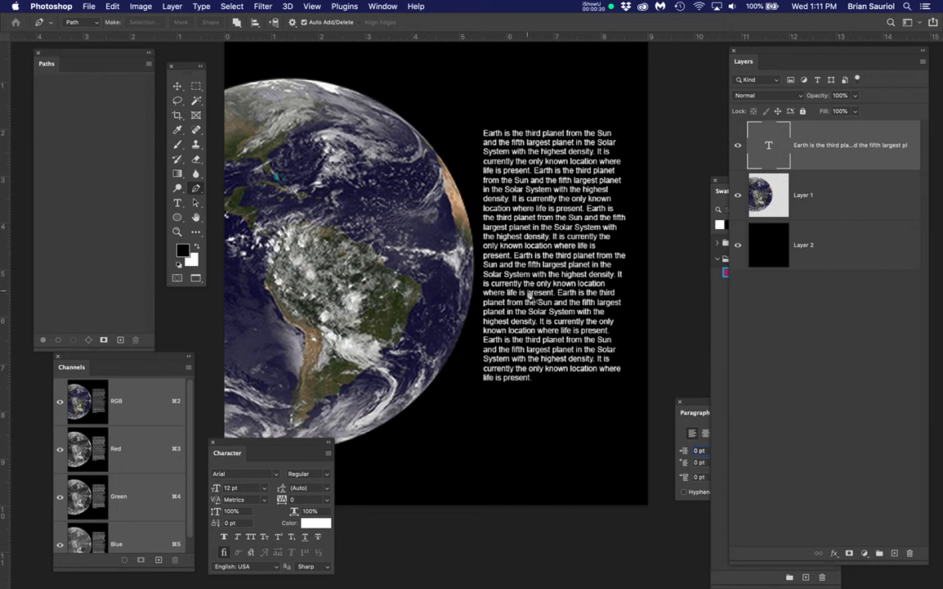
click(737, 145)
click(737, 145)
double_click(769, 145)
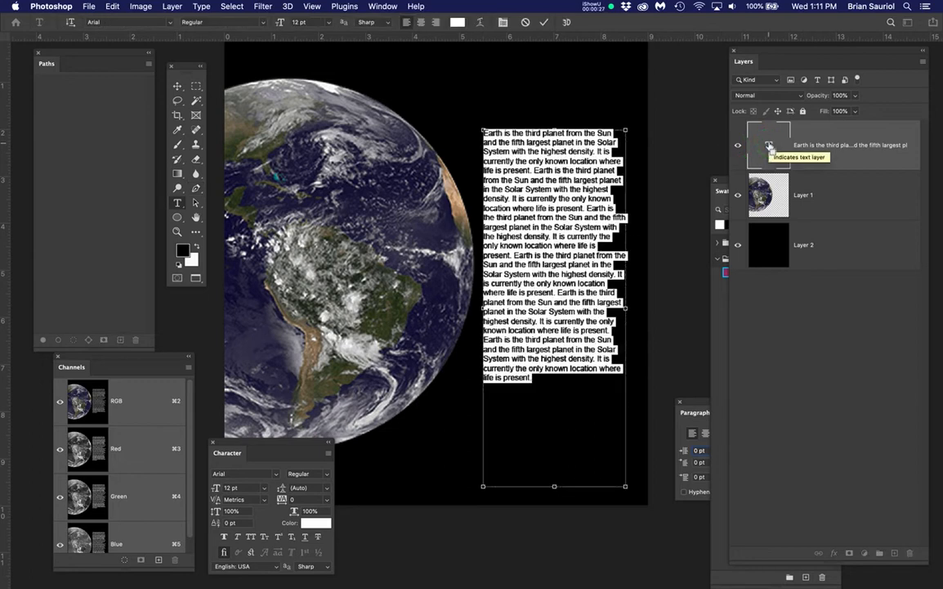
key(super+c)
click(738, 145)
Step: Draw a closed Pen path over the black area beside the globe, with straight outer edges and an inner edge curving along the globe
key(p)
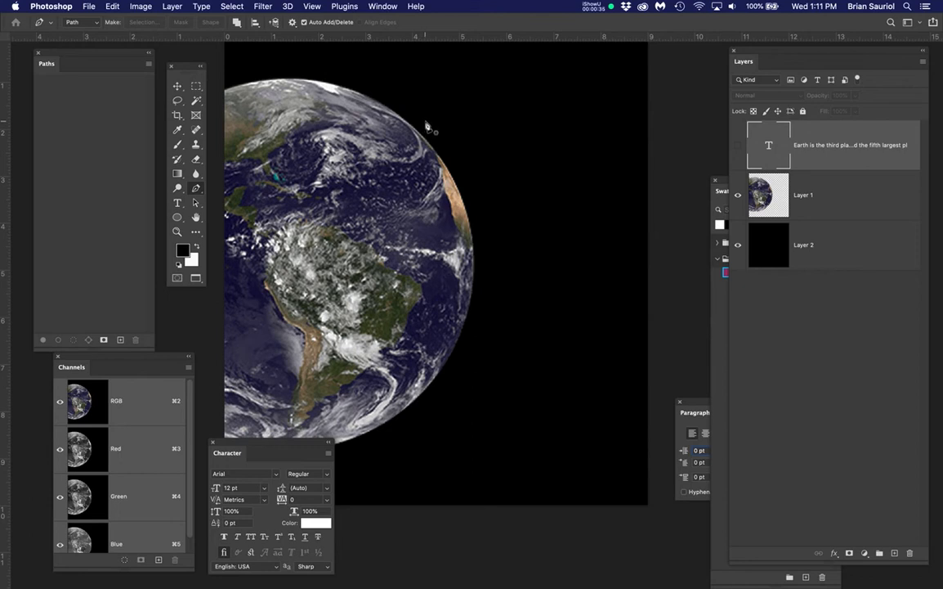
click(425, 122)
click(607, 121)
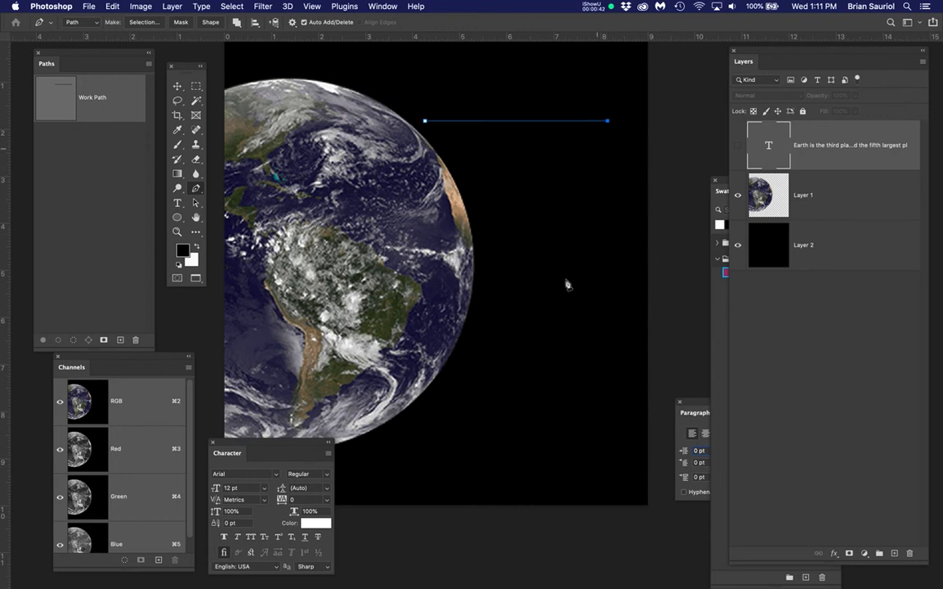
shift+click(607, 445)
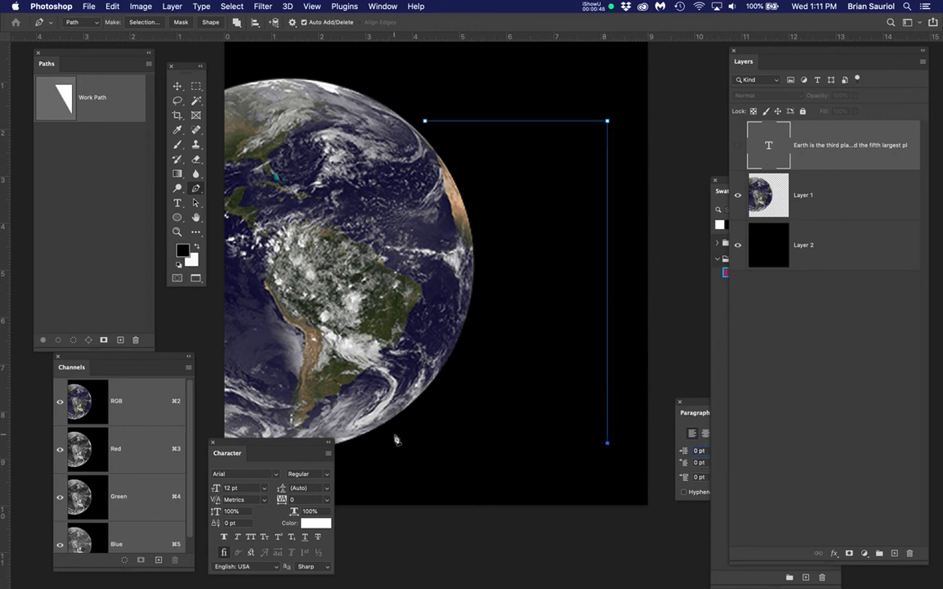
shift+click(393, 444)
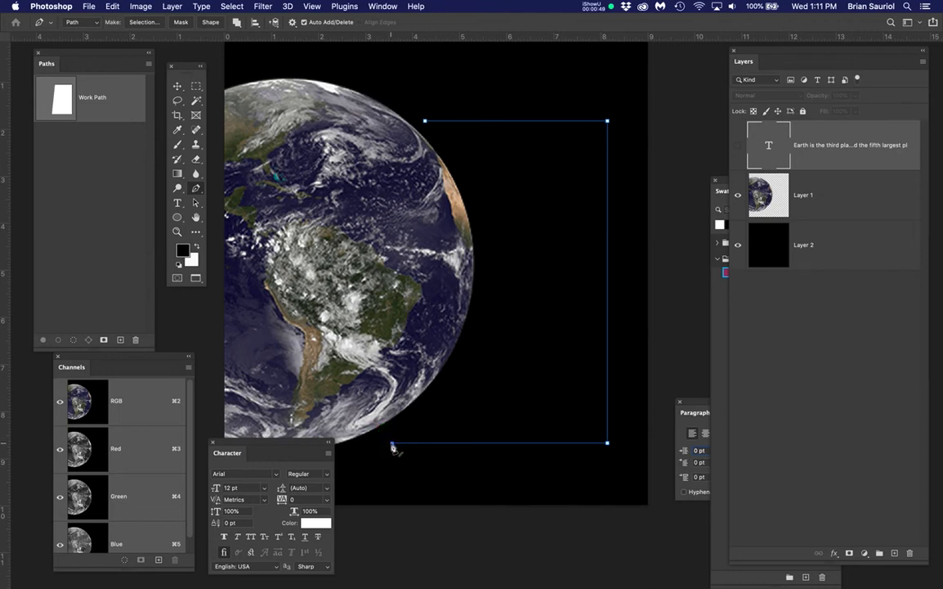
drag(393, 446, 441, 398)
drag(485, 274, 492, 175)
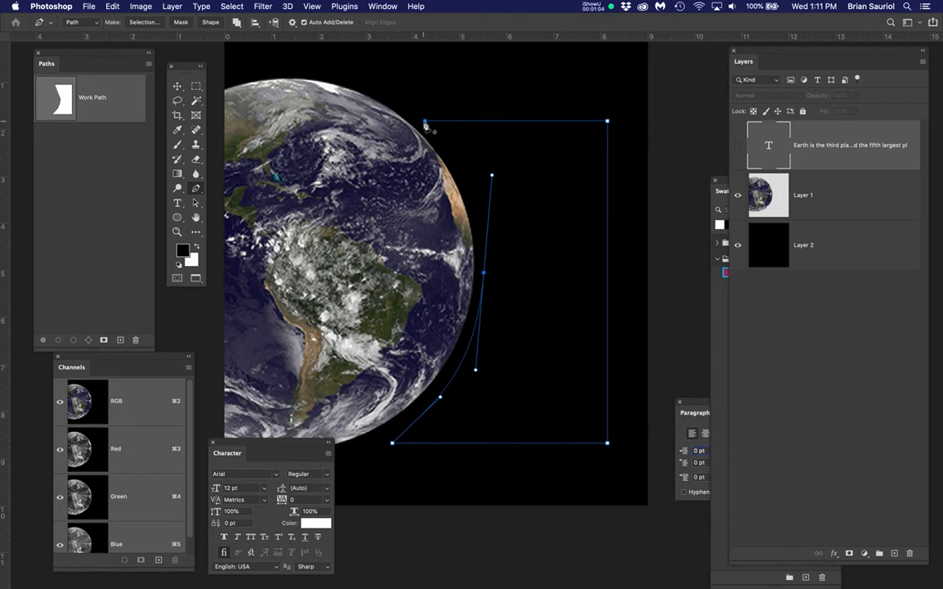
drag(425, 123, 398, 92)
Step: Adjust the curved edge's middle anchor point and direction handles so the path follows the globe's outline more evenly
super+click(462, 167)
super+click(425, 121)
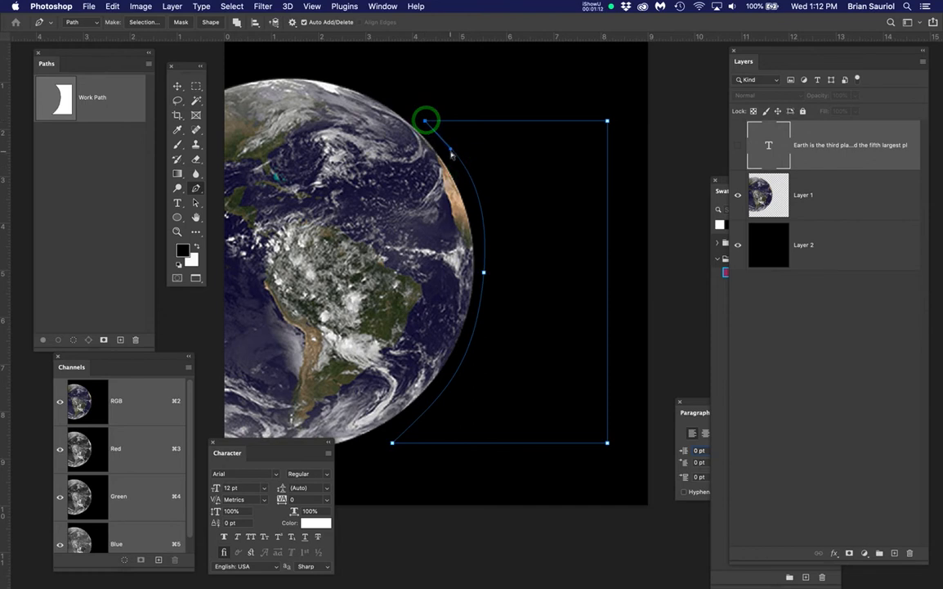
drag(451, 152, 461, 176)
drag(484, 272, 484, 280)
drag(491, 182, 490, 210)
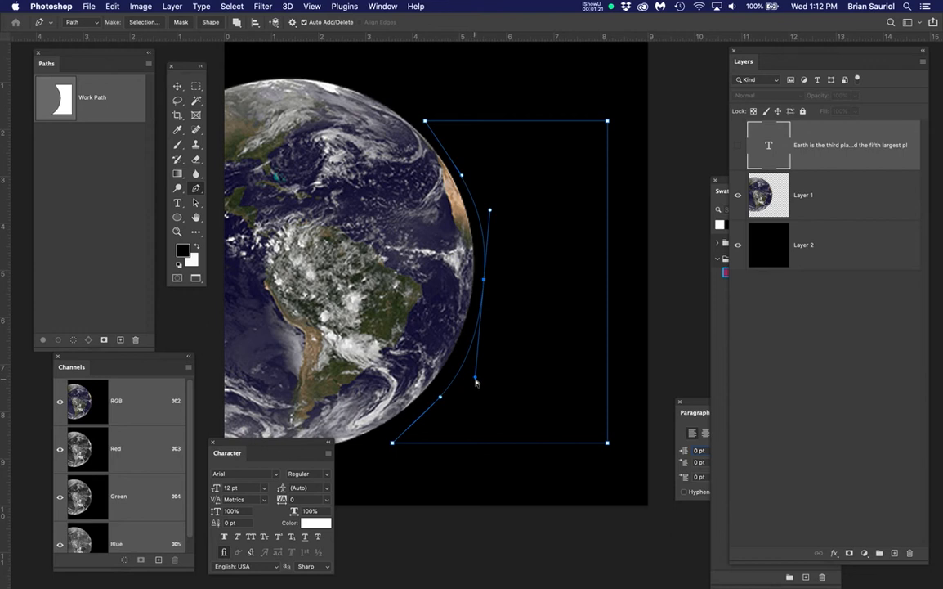
drag(476, 380, 483, 354)
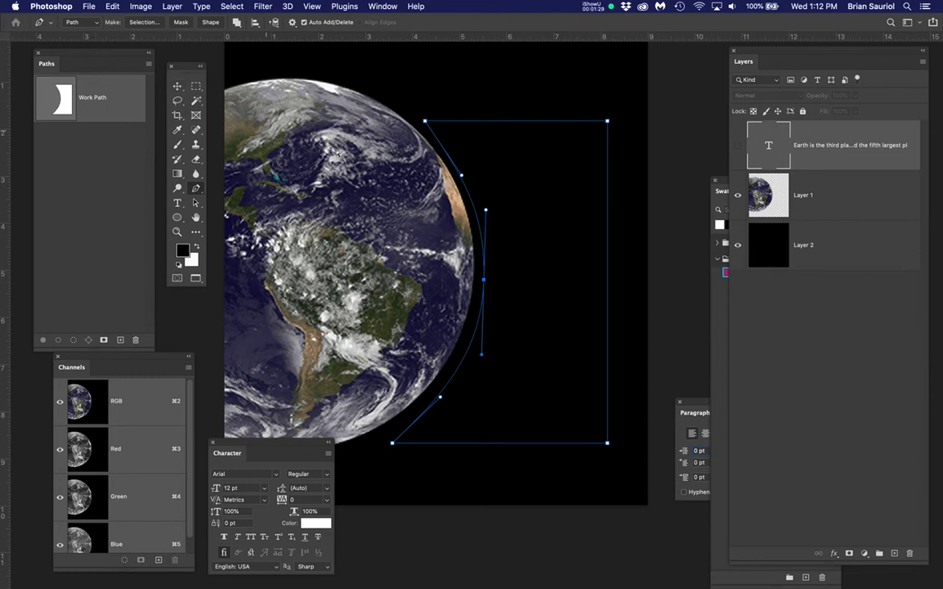
click(463, 177)
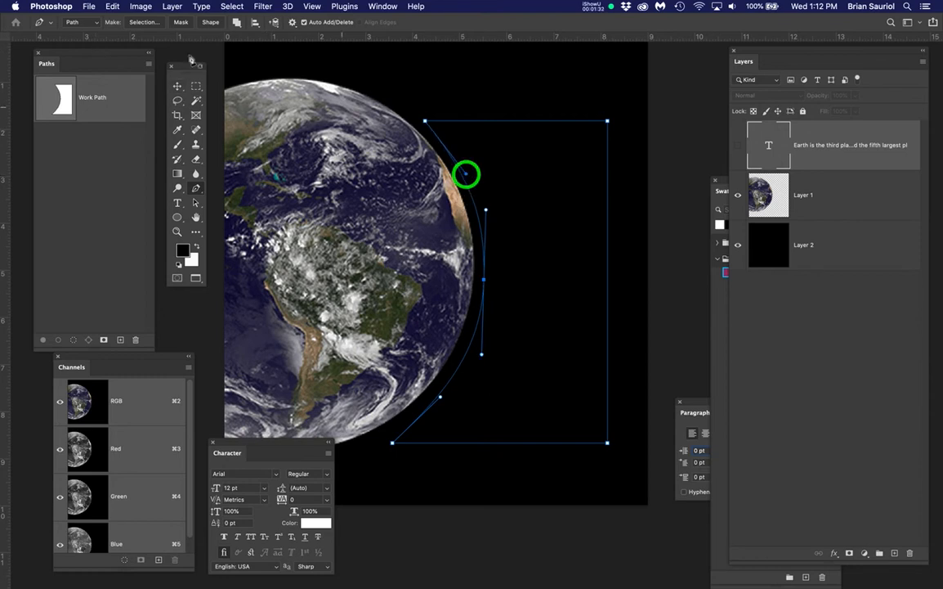
click(94, 25)
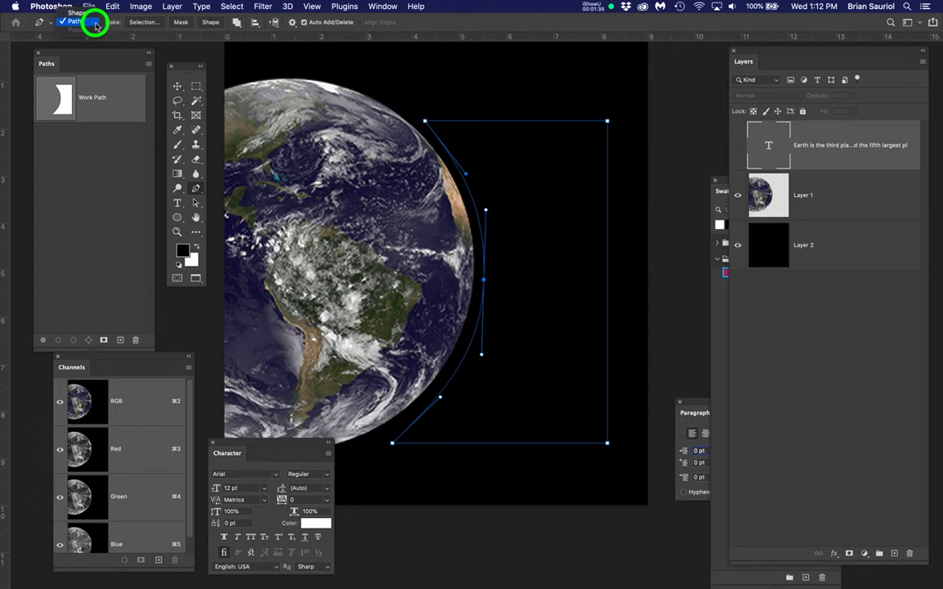
click(94, 24)
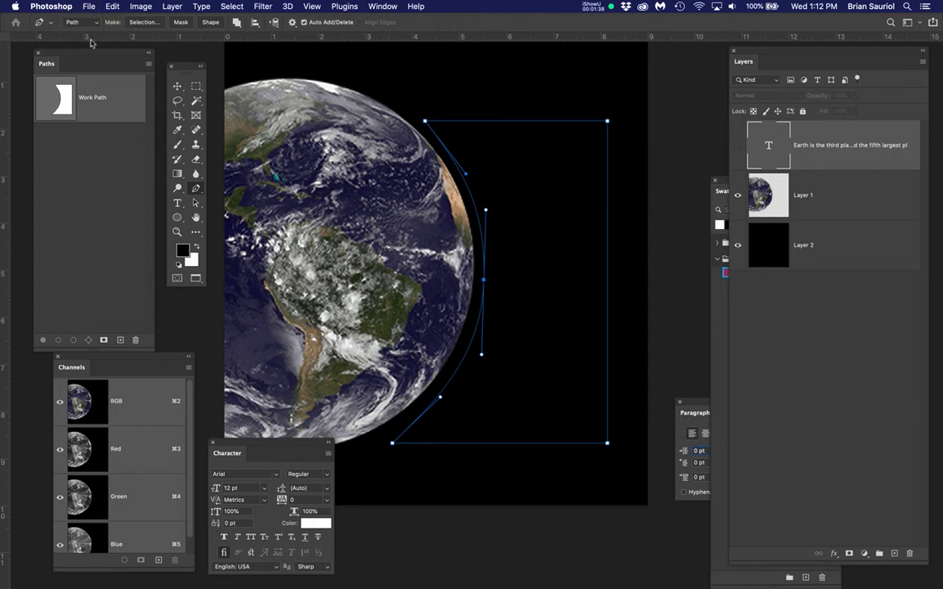
click(96, 24)
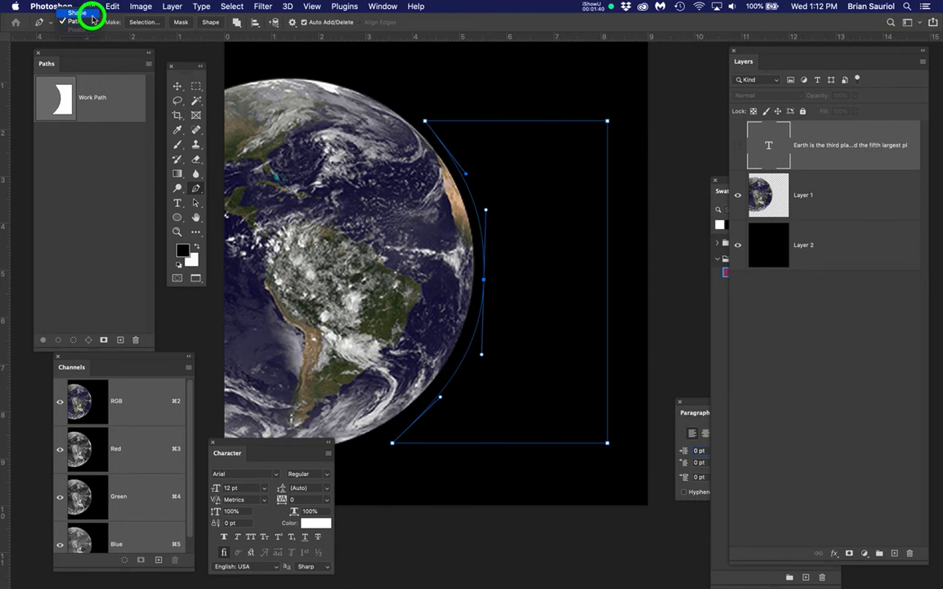
click(93, 21)
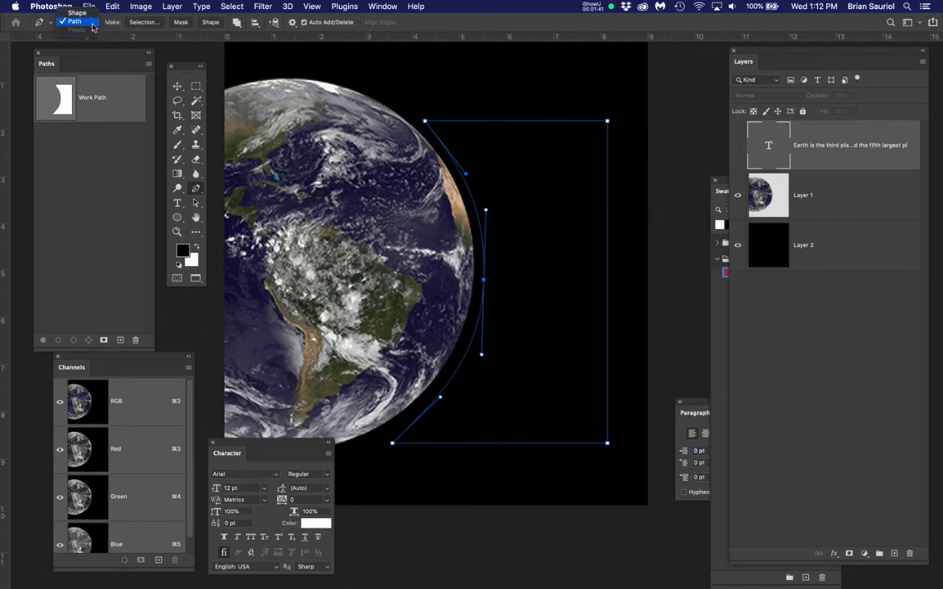
Step: Save the work path as Path 1 and duplicate it as a backup
double_click(95, 97)
key(Return)
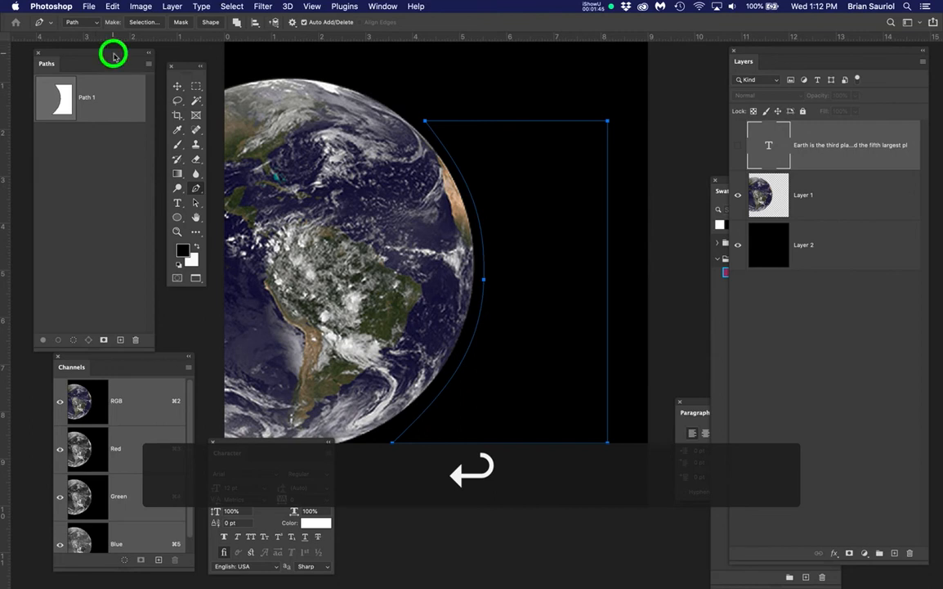
drag(111, 52, 133, 54)
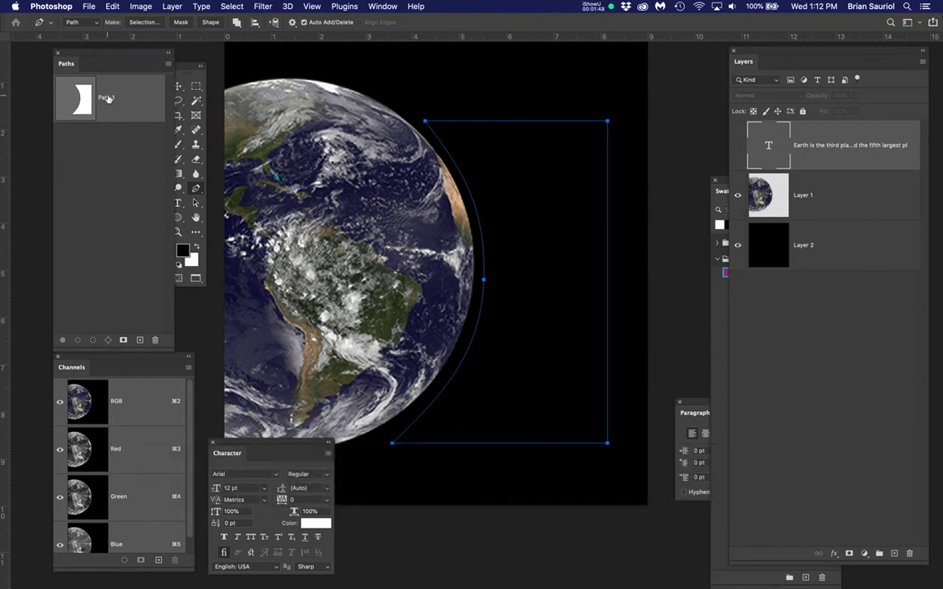
drag(118, 109, 139, 343)
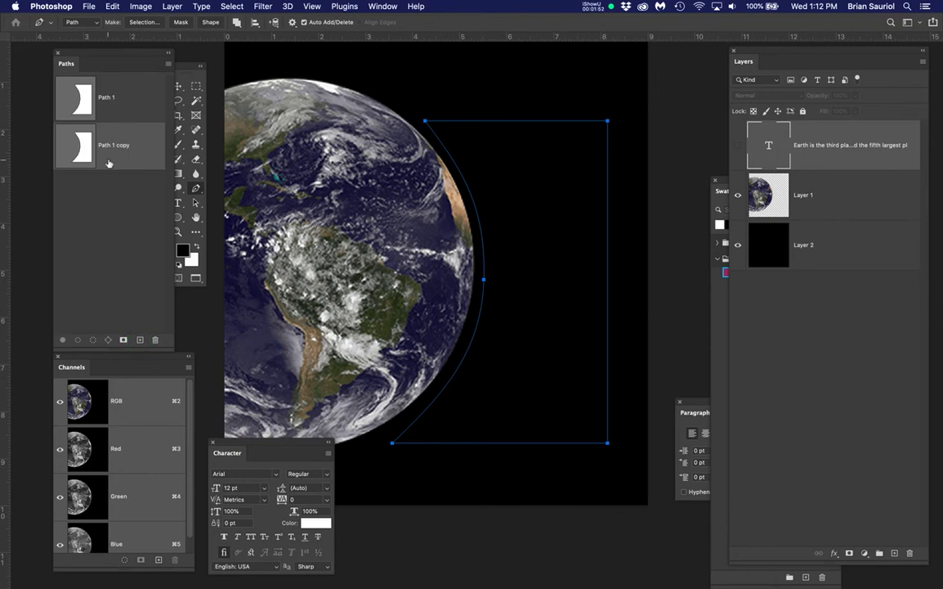
Step: Create area type inside Path 1, replace the placeholder with the copied Earth text, and commit it
click(127, 85)
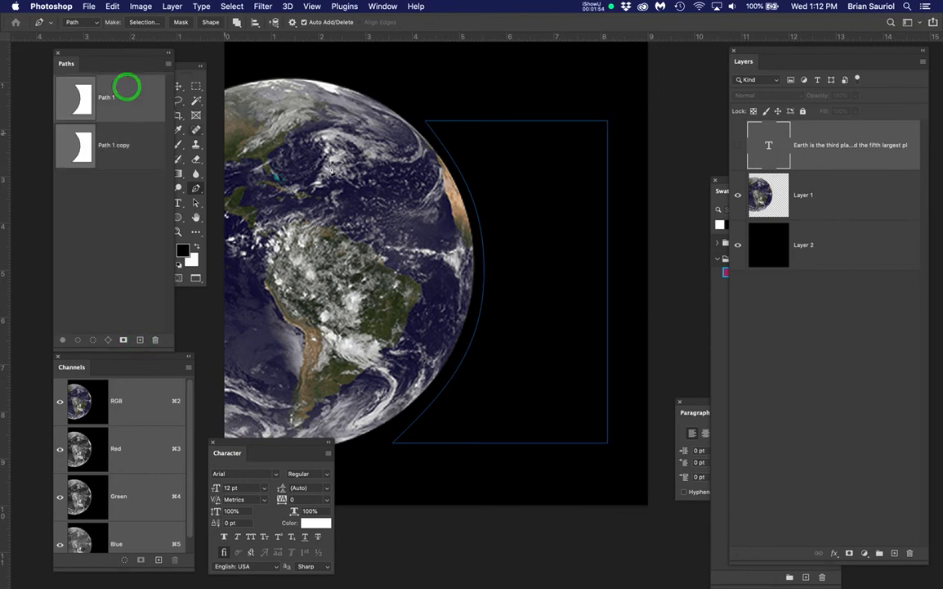
key(t)
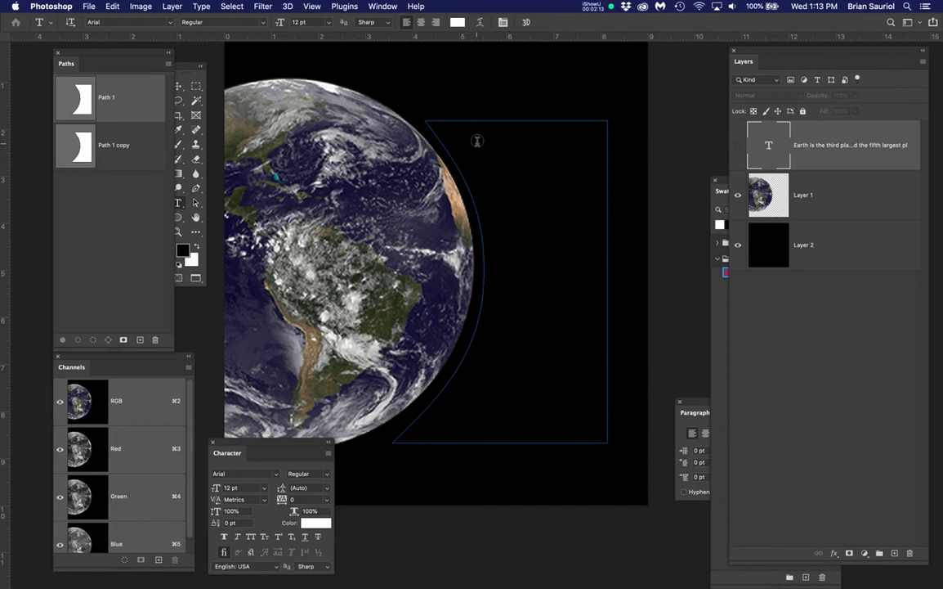
click(476, 141)
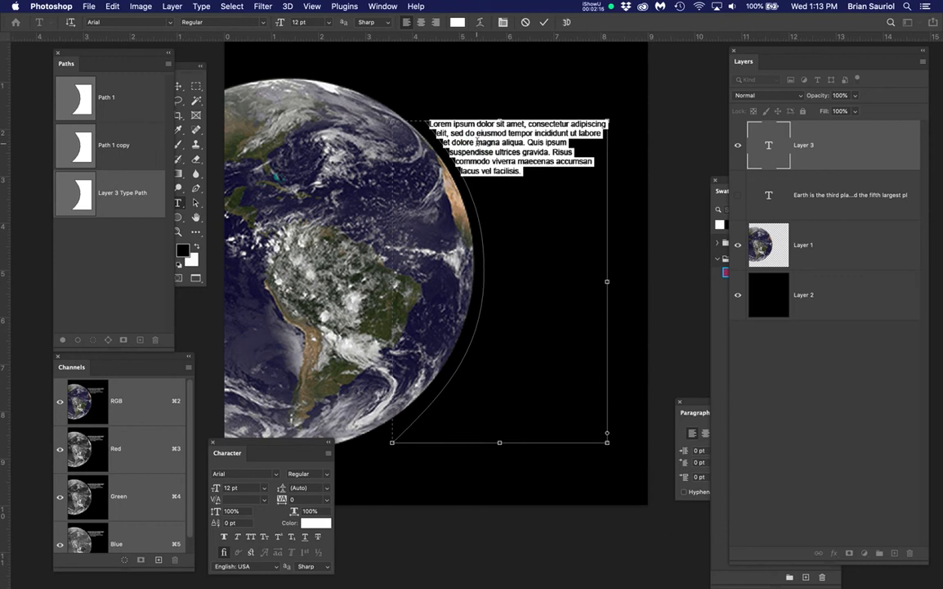
key(super+v)
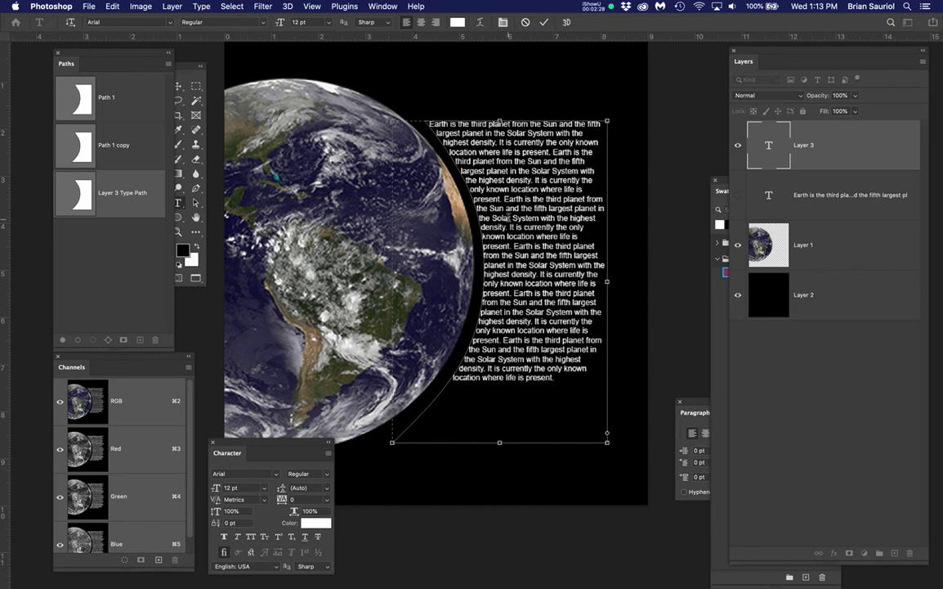
scroll(509, 218, up, 3)
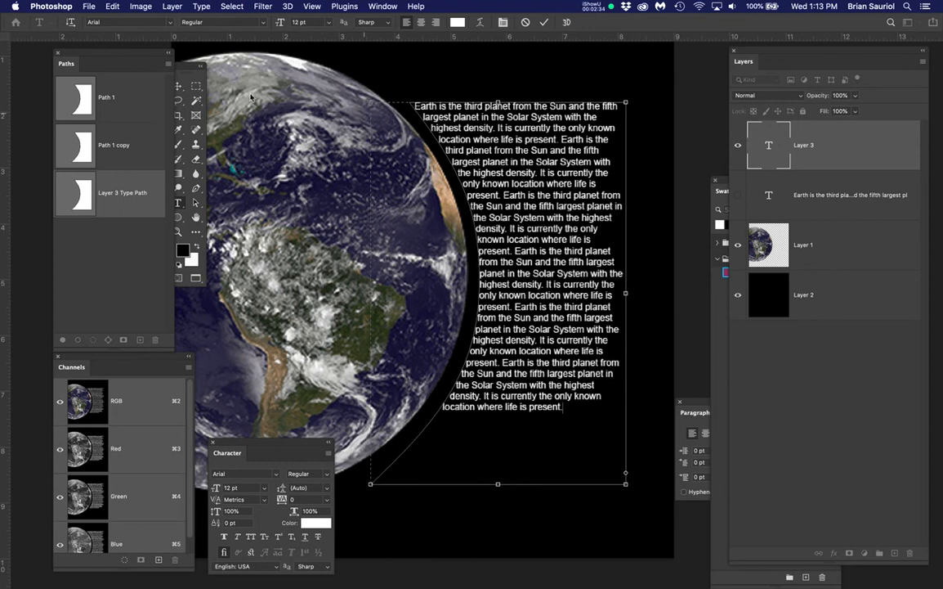
drag(183, 71, 211, 80)
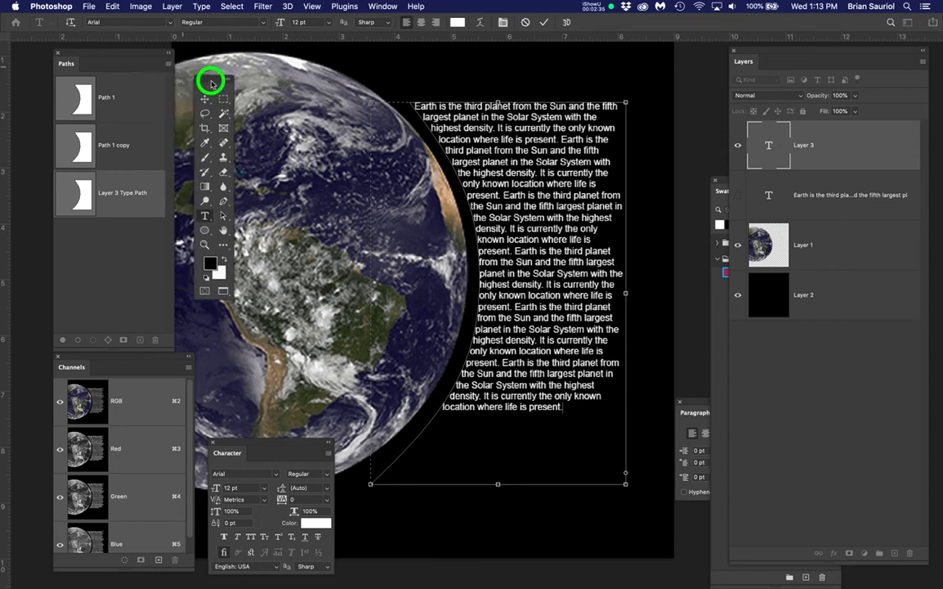
click(205, 100)
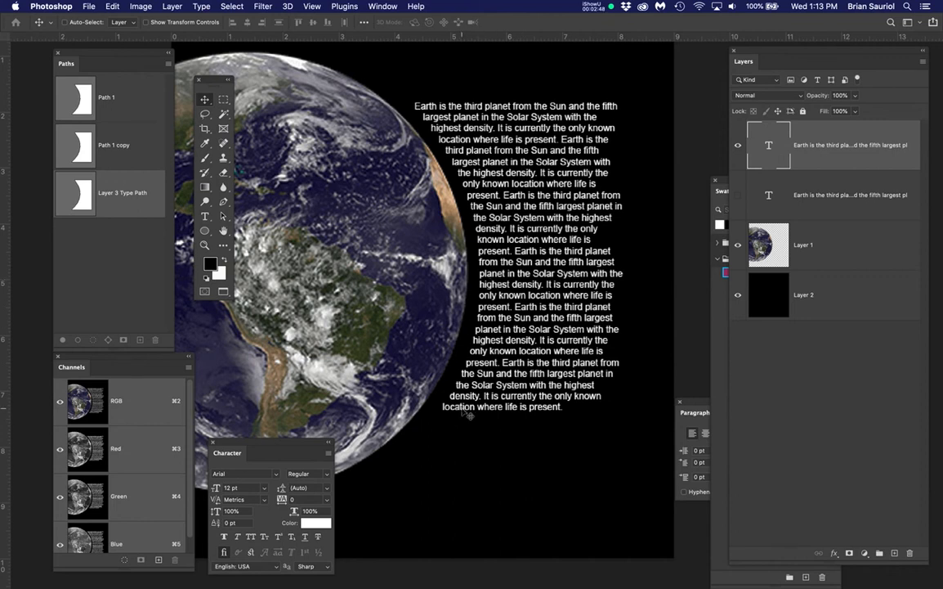
Step: Nudge the wrapped text block slightly down, and undo a trial move away from the globe
key(Down)
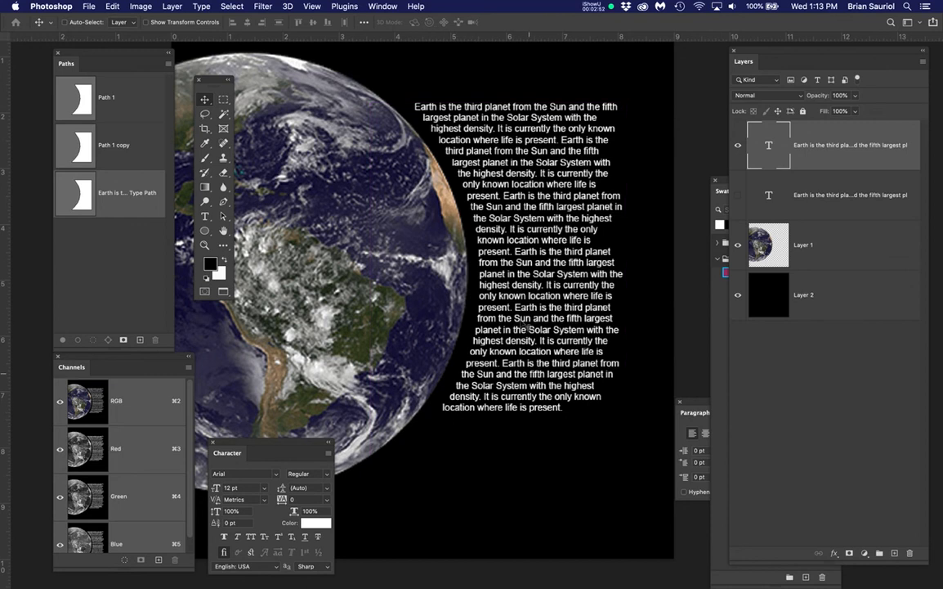
click(205, 99)
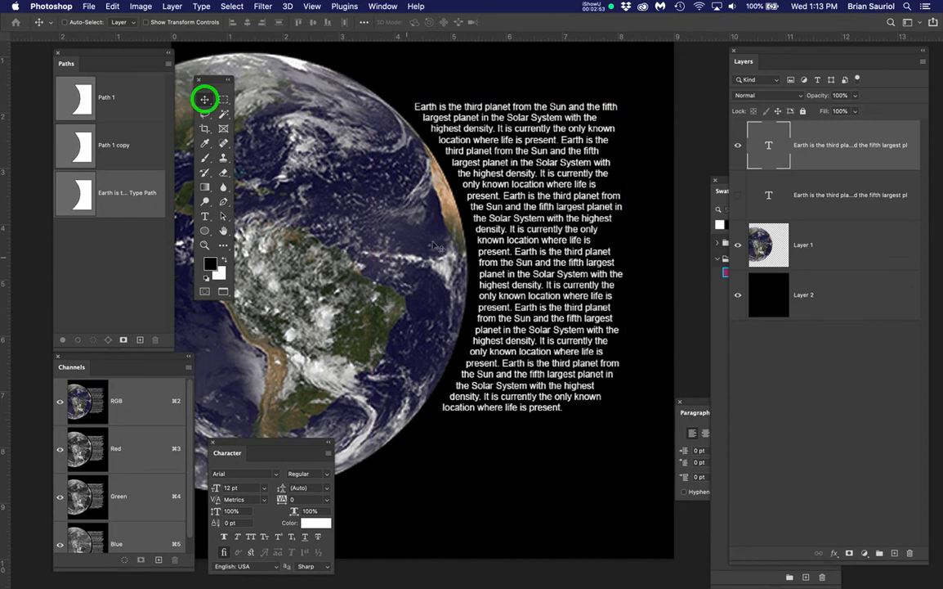
mouse_move(502, 278)
mouse_down()
mouse_move(499, 265)
mouse_move(515, 277)
mouse_up()
key(super+z)
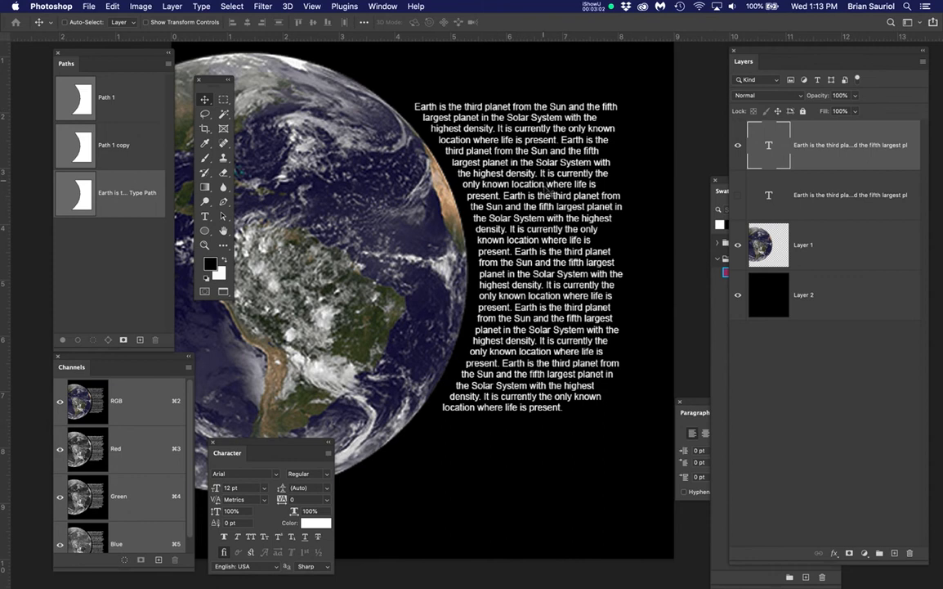
key(p)
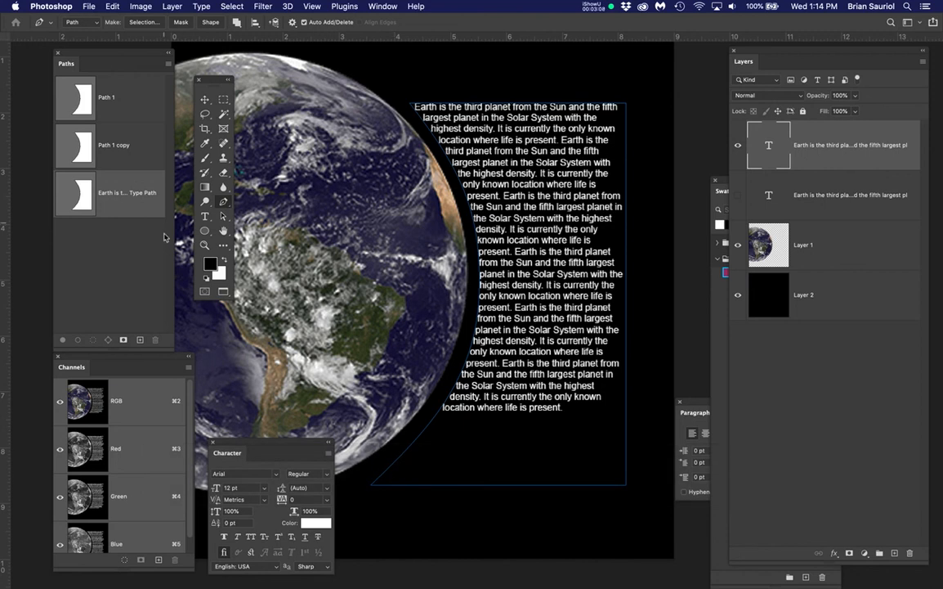
click(204, 98)
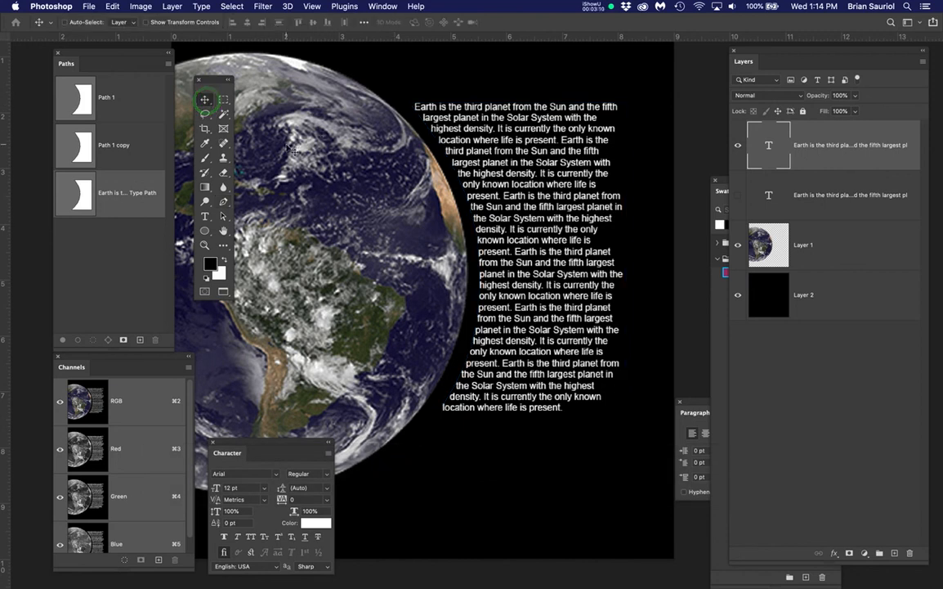
key(t)
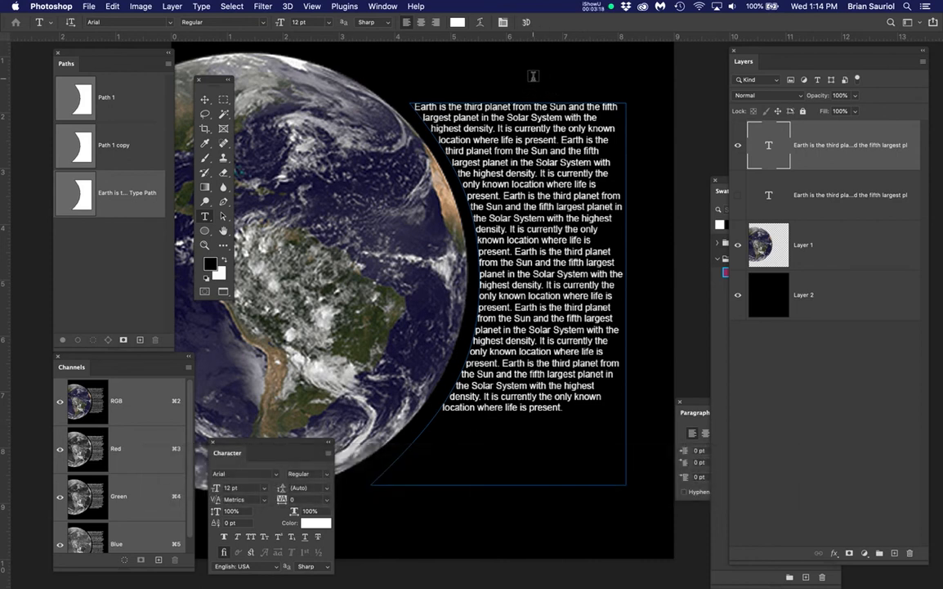
Step: Reshape the text's type path with the Pen tool by moving its lower-left corner, that corner's handle and the curve's middle anchor closer to the globe
key(p)
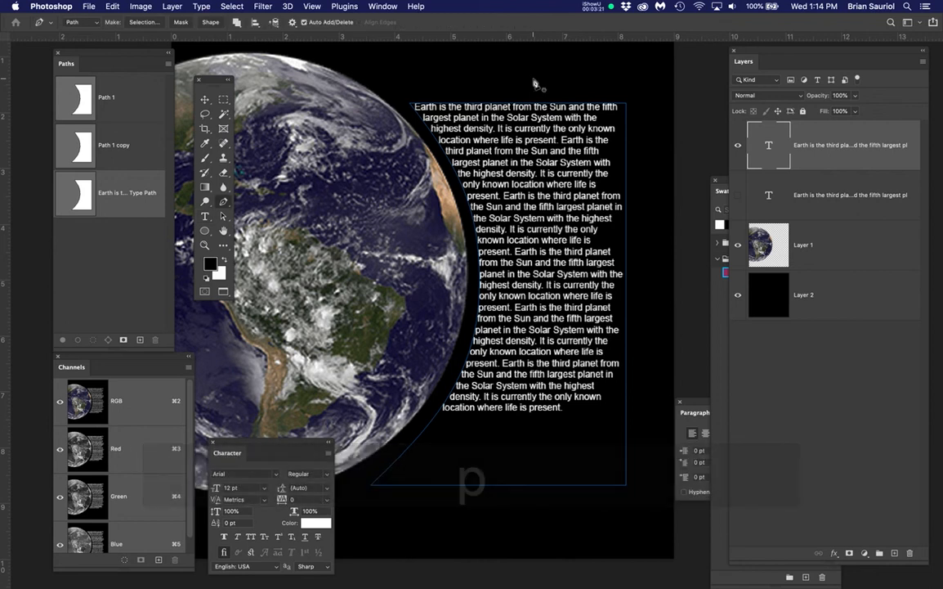
click(627, 129)
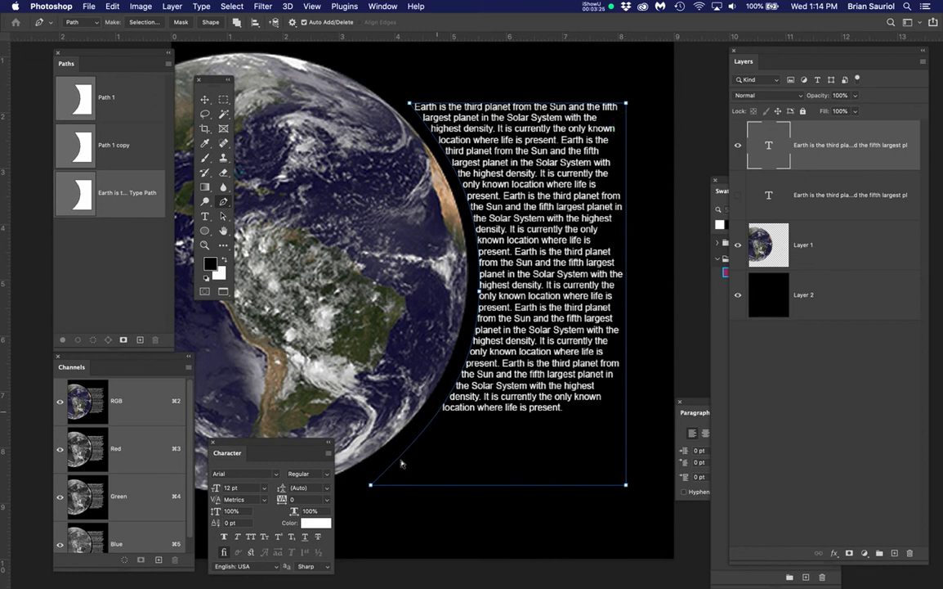
drag(369, 489, 365, 474)
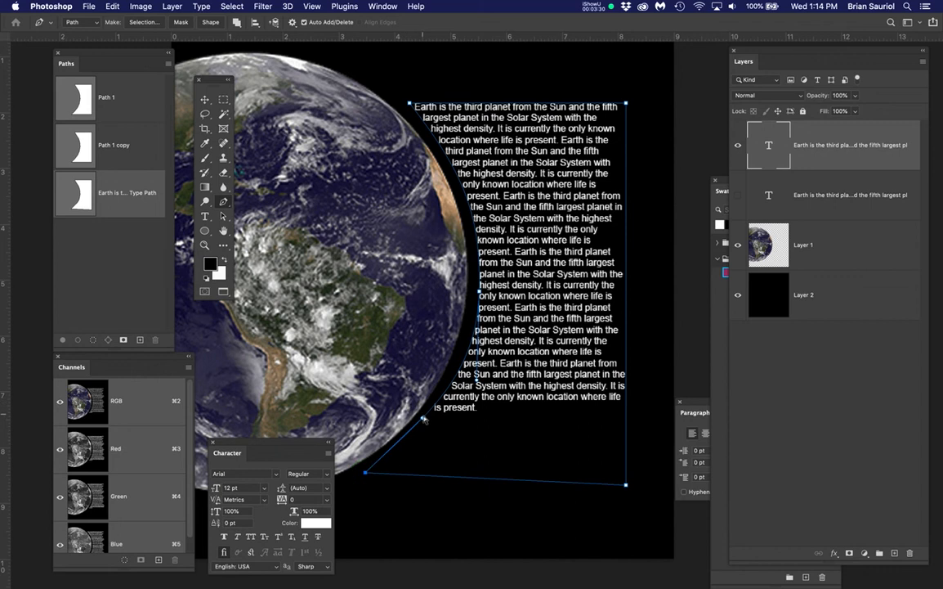
drag(436, 418, 432, 416)
mouse_move(479, 293)
mouse_down()
mouse_move(511, 276)
mouse_move(480, 275)
mouse_move(477, 286)
mouse_up()
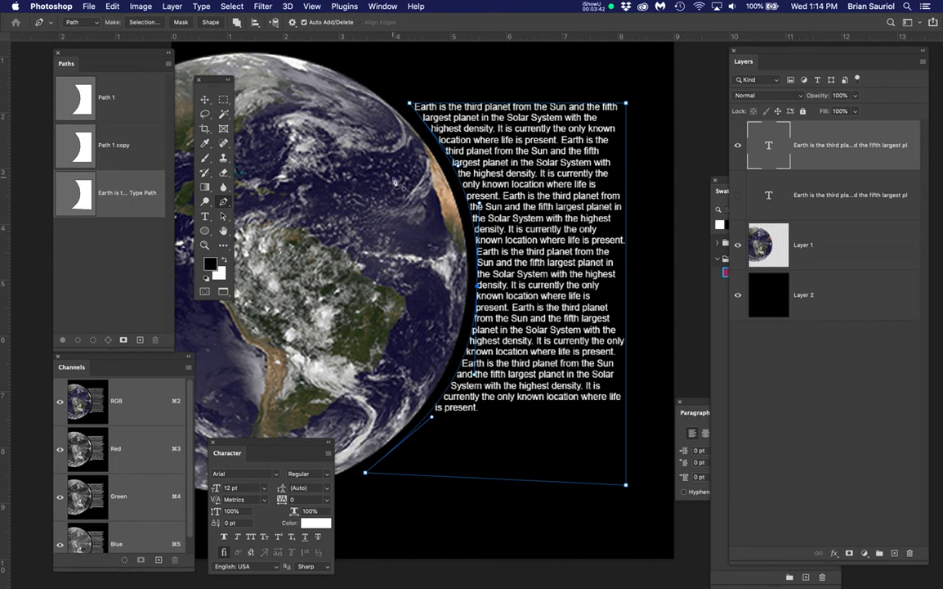
Step: Move the character settings up beside the toolbox and increase the wrapped text's leading to 18 pt
click(204, 100)
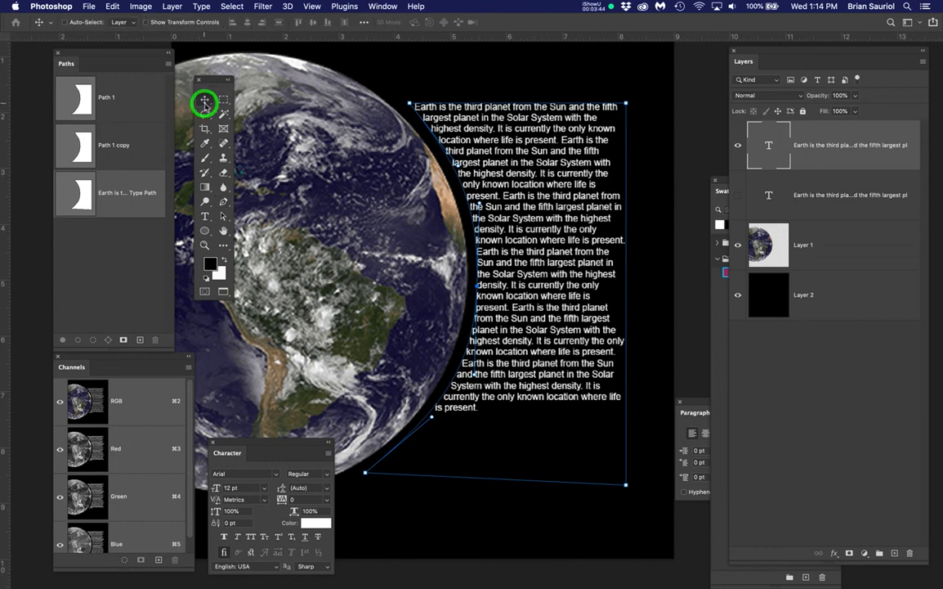
click(205, 101)
drag(287, 445, 311, 144)
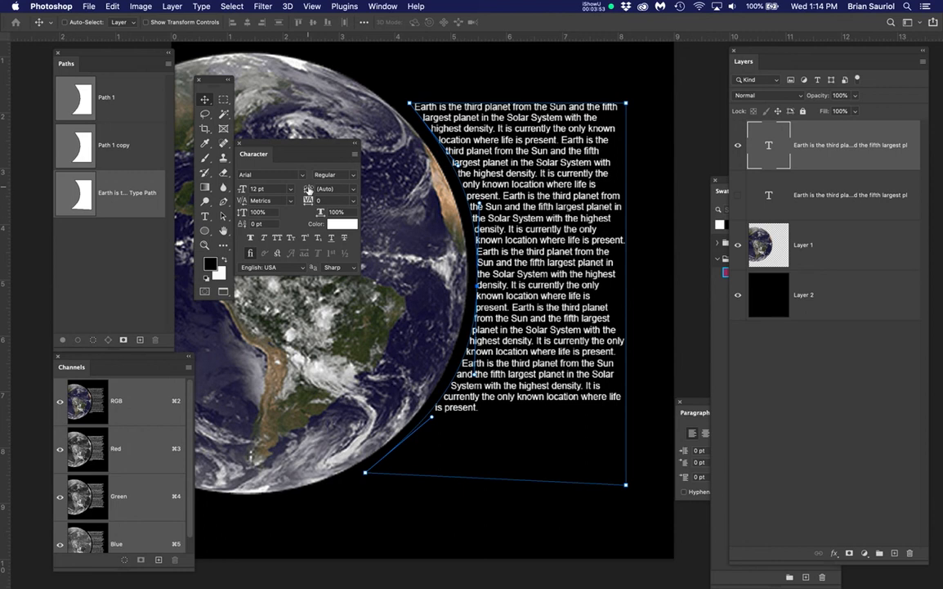
mouse_move(308, 193)
mouse_down()
mouse_move(297, 191)
mouse_move(309, 192)
mouse_up()
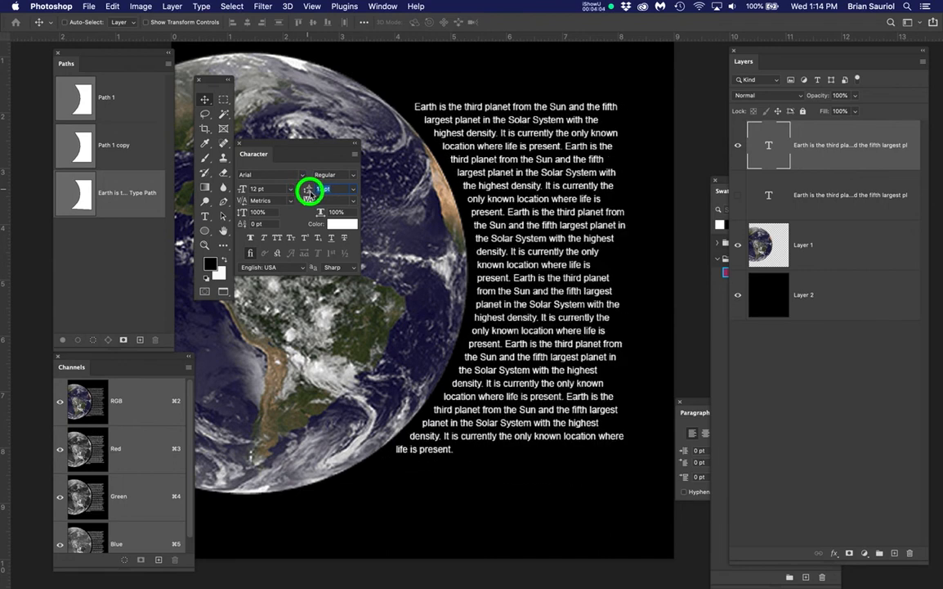
drag(309, 191, 308, 190)
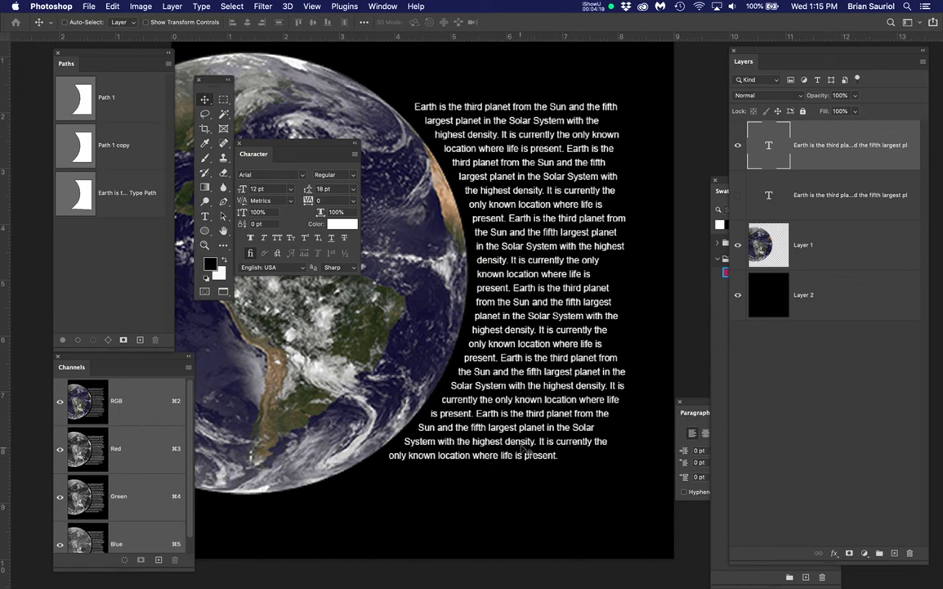
Step: Reselect the wrapped Earth text layer and activate the Pen tool to display its type path for editing
click(203, 99)
key(p)
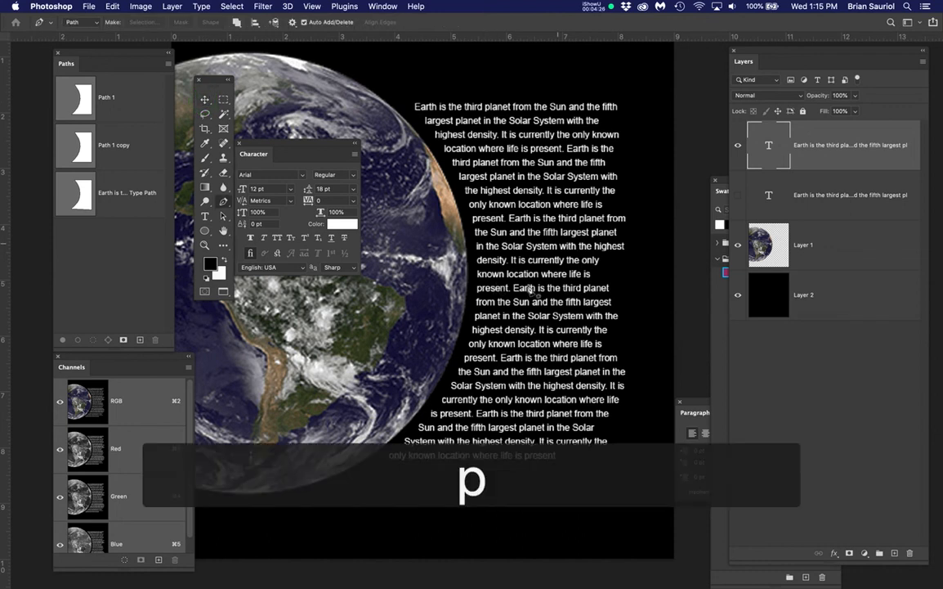
click(831, 155)
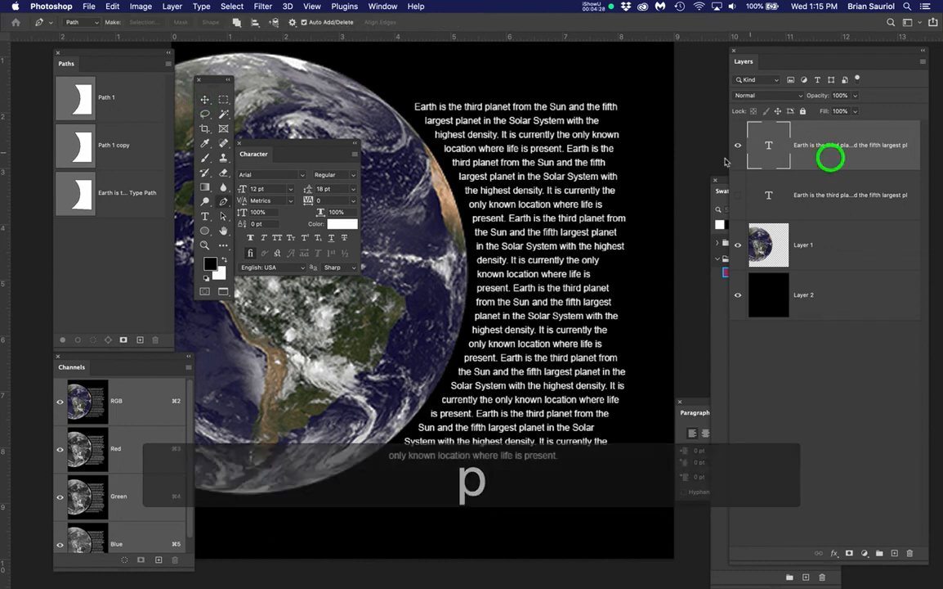
click(205, 99)
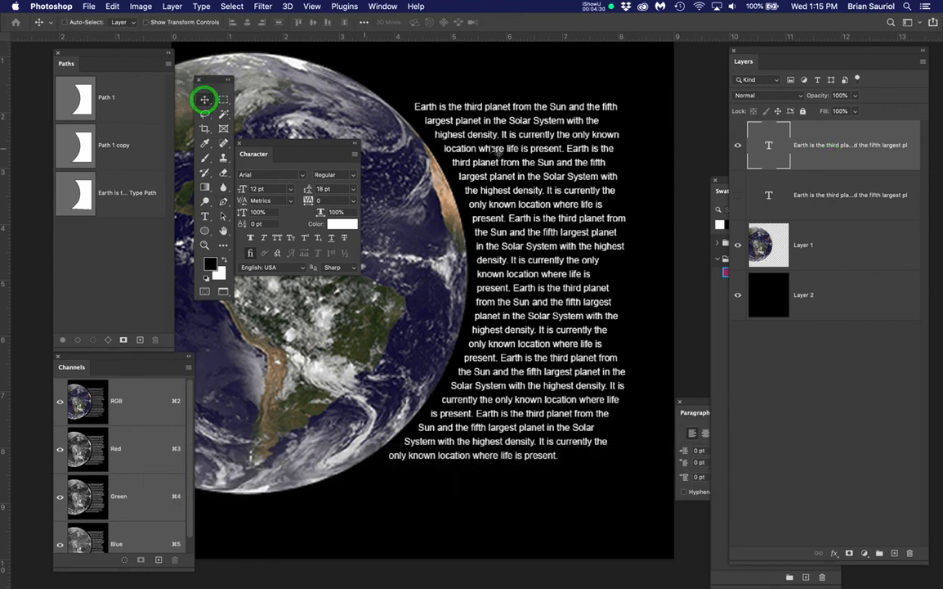
click(842, 160)
click(815, 184)
click(814, 142)
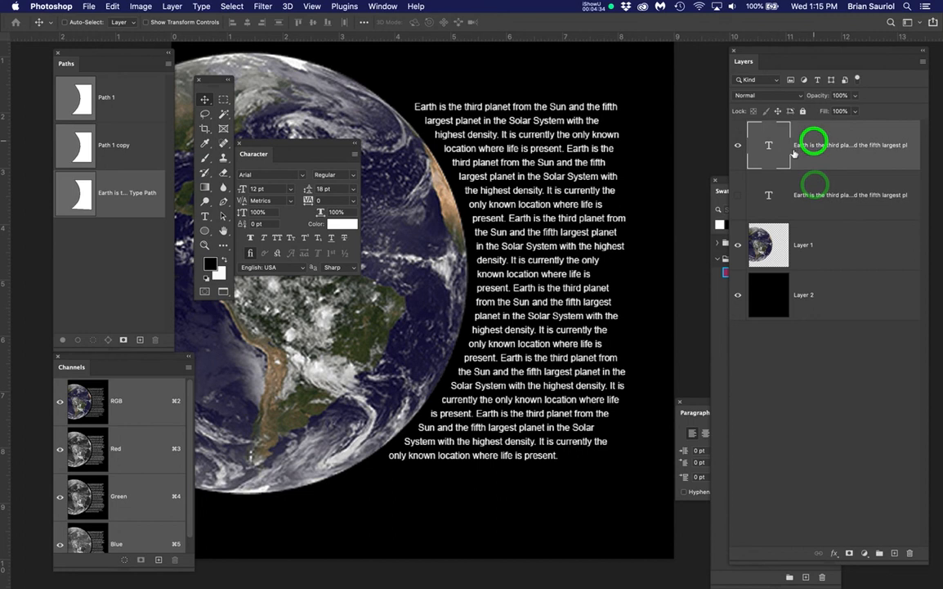
click(822, 183)
click(815, 143)
key(p)
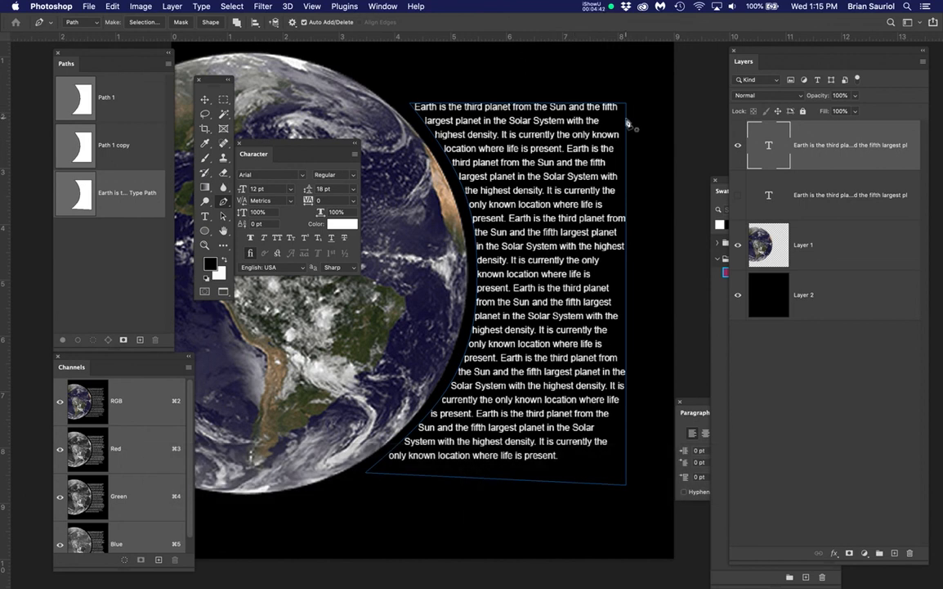
click(807, 193)
click(807, 145)
Step: Raise the type path's lower-right corner level with the lower-left one, and move the whole bottom edge slightly down
click(626, 149)
super+click(625, 485)
drag(626, 486, 625, 472)
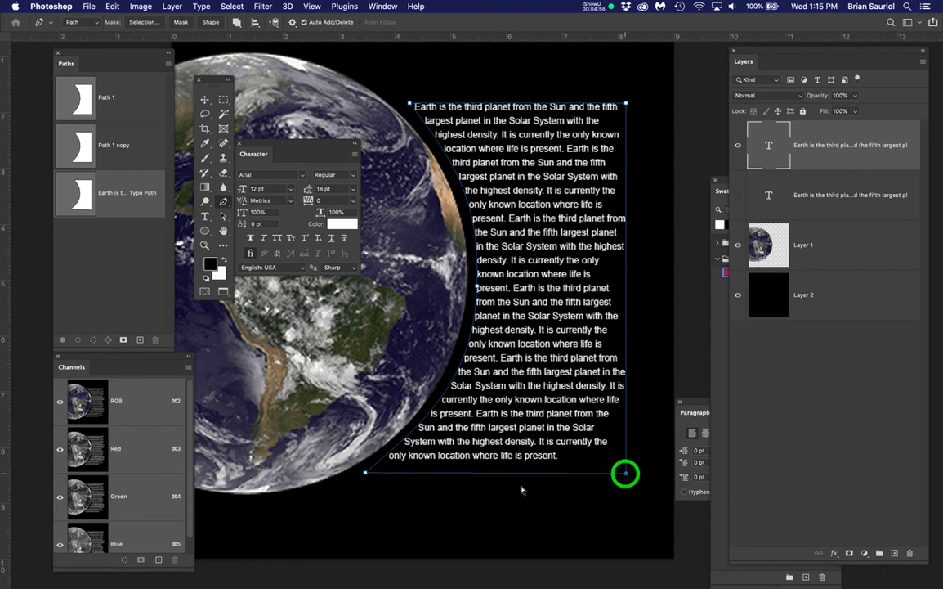
drag(509, 473, 507, 497)
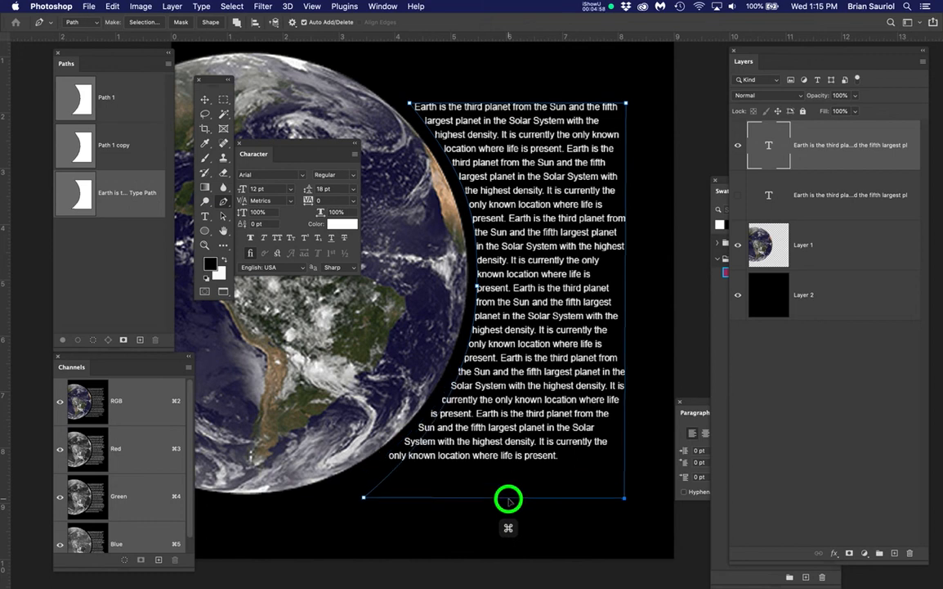
Step: Move the type path's lower-left corner outward under the globe and adjust its curve handle to follow the globe's edge
super+click(366, 499)
drag(366, 499, 340, 492)
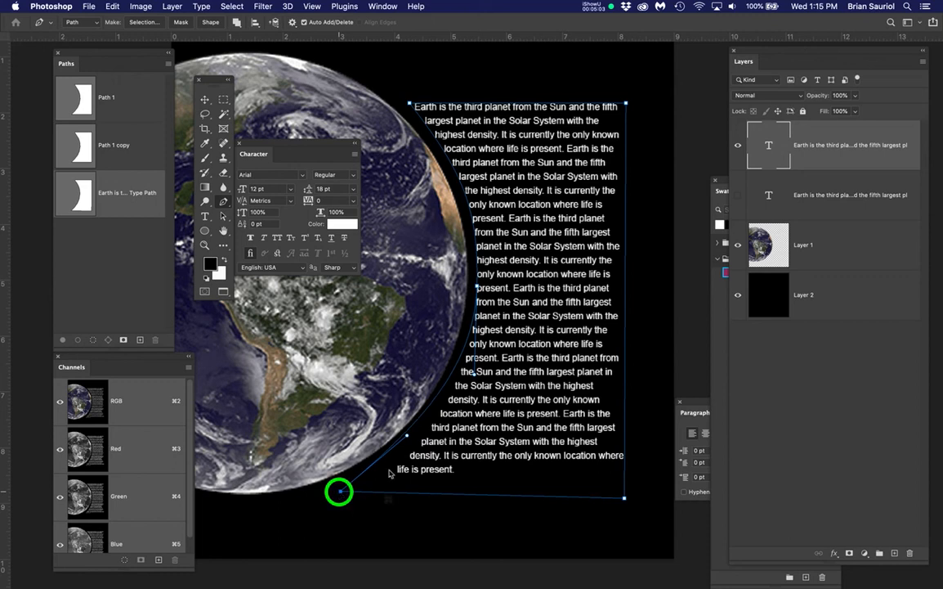
drag(407, 435, 421, 435)
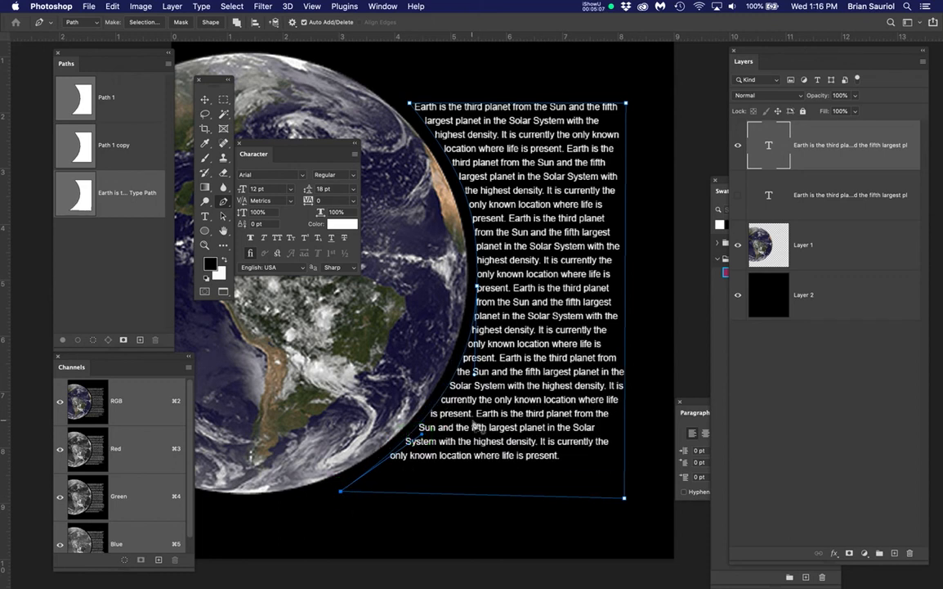